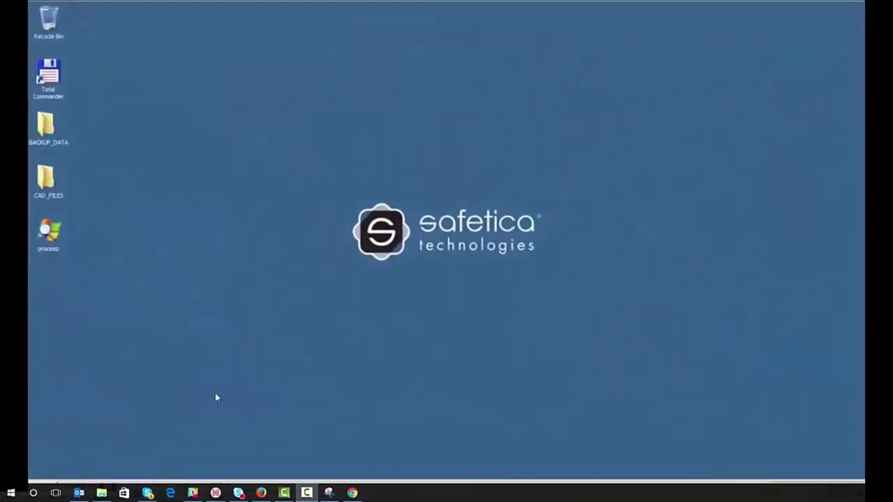
Step: Launch SQL Server Management Studio and connect to localhost with Windows Authentication
left_click(214, 399)
left_click(192, 492)
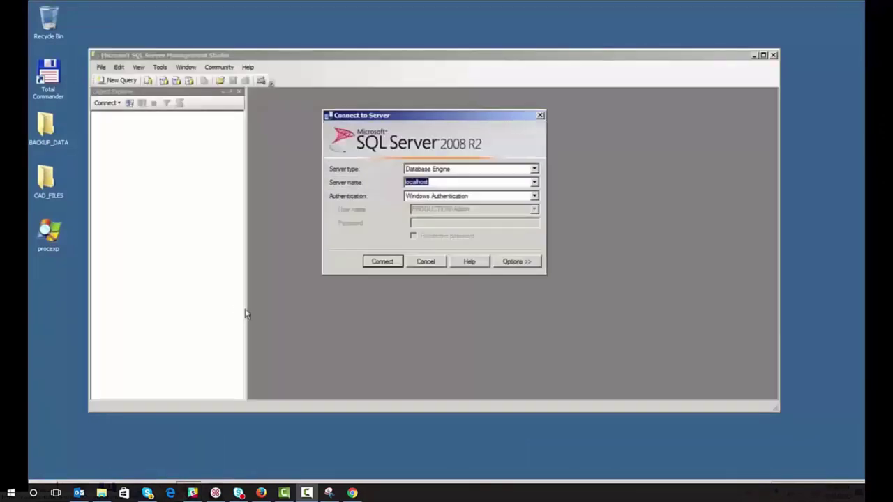
left_click(387, 260)
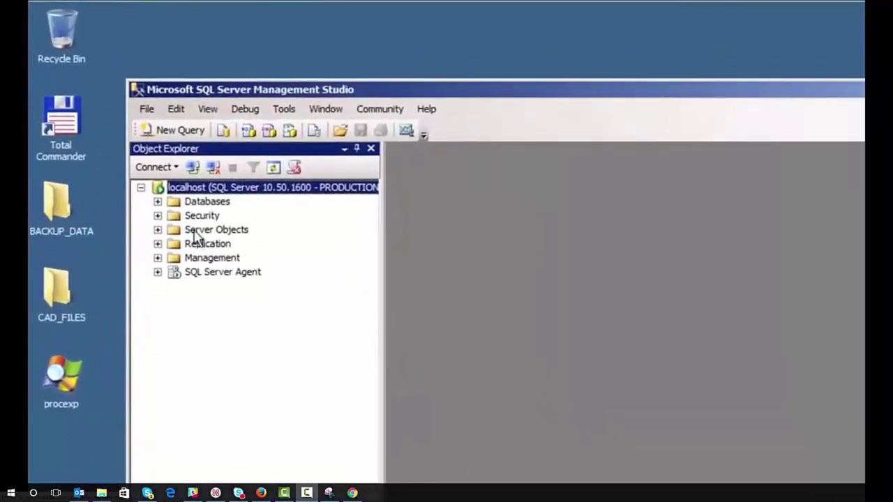
Step: Under Security > Logins, bring up the New Login dialog
left_click(157, 215)
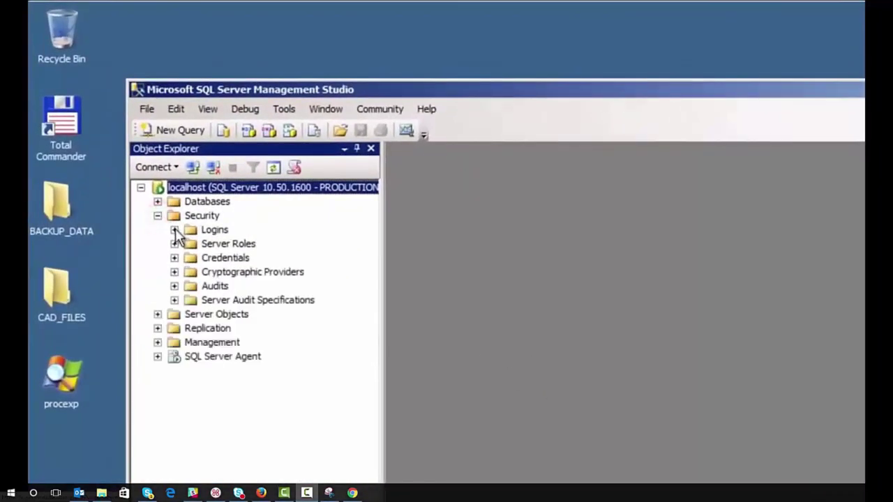
left_click(173, 229)
left_click(215, 230)
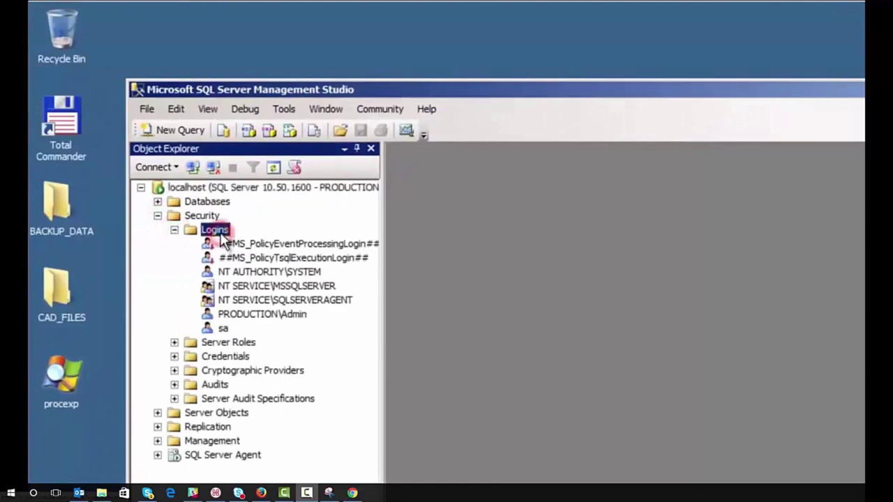
right_click(223, 239)
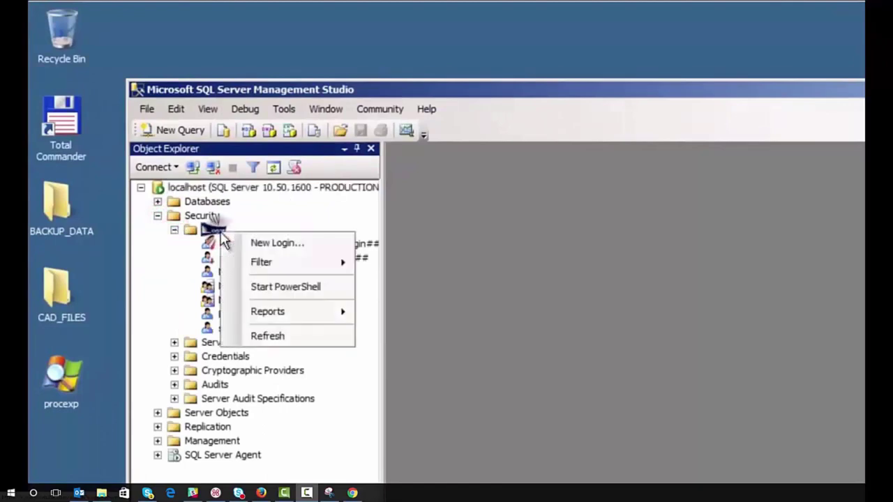
left_click(272, 242)
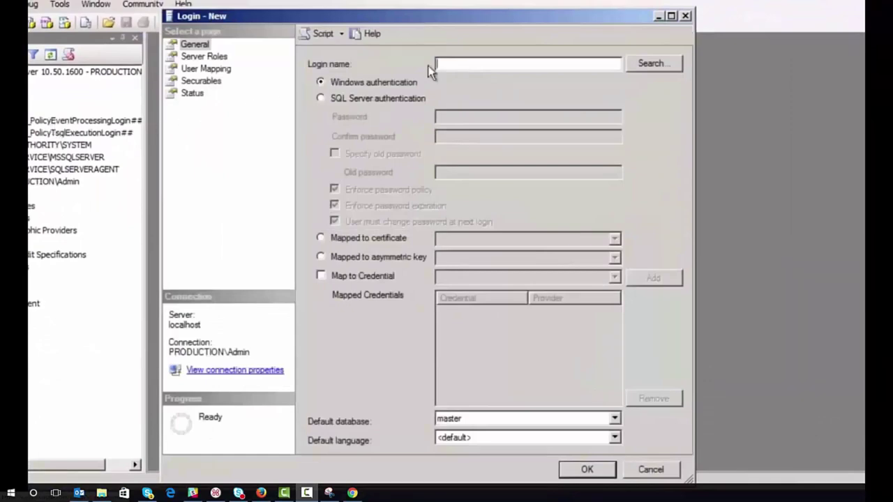
Step: Define login SafeticaDBuser with SQL Server authentication, no password policy, and a confirmed password
left_click(448, 64)
type("SafeticaDBuser")
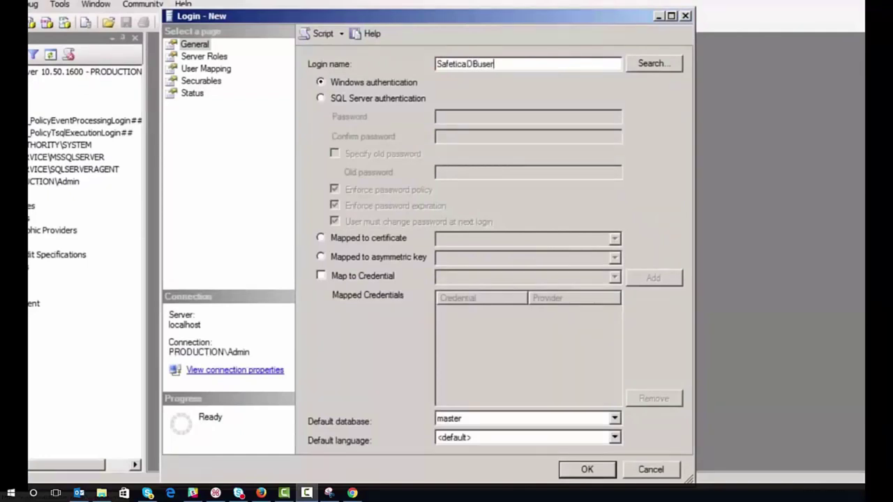
left_click(321, 99)
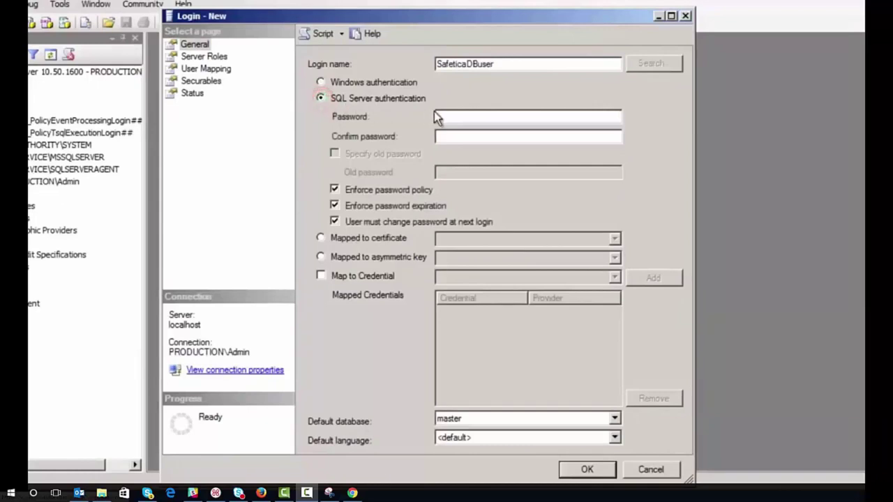
left_click(335, 191)
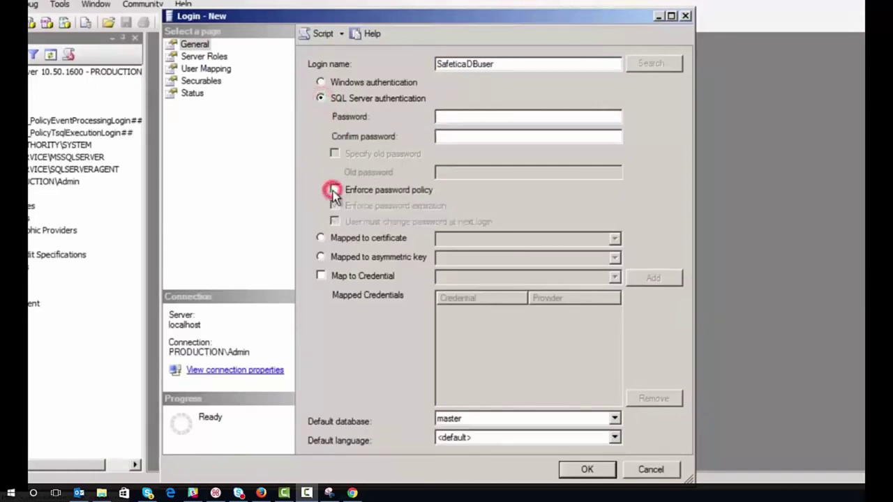
left_click(453, 118)
type("123")
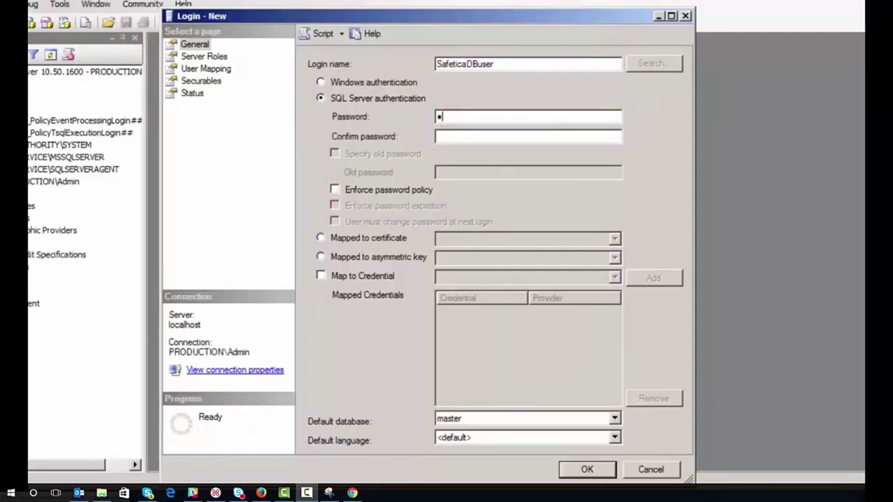
type("45")
key("Tab")
type("12345")
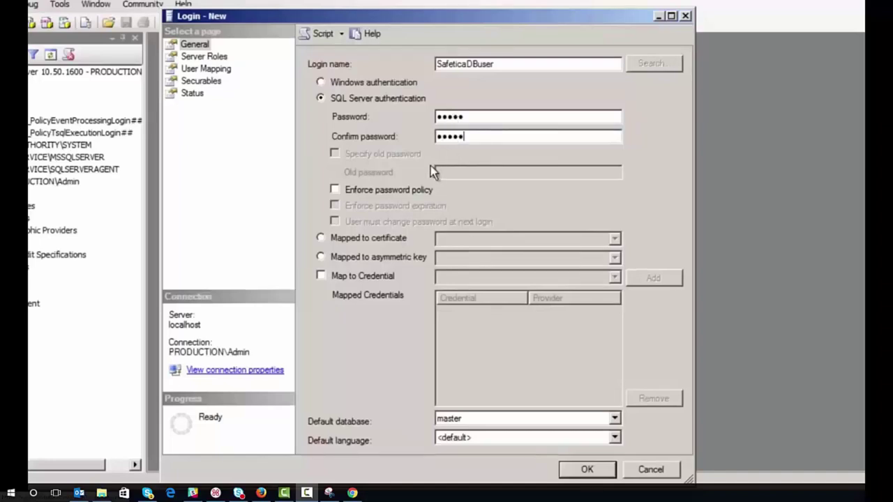
Step: Grant the login the dbcreator server role, create it, and check it in the Logins list
left_click(206, 58)
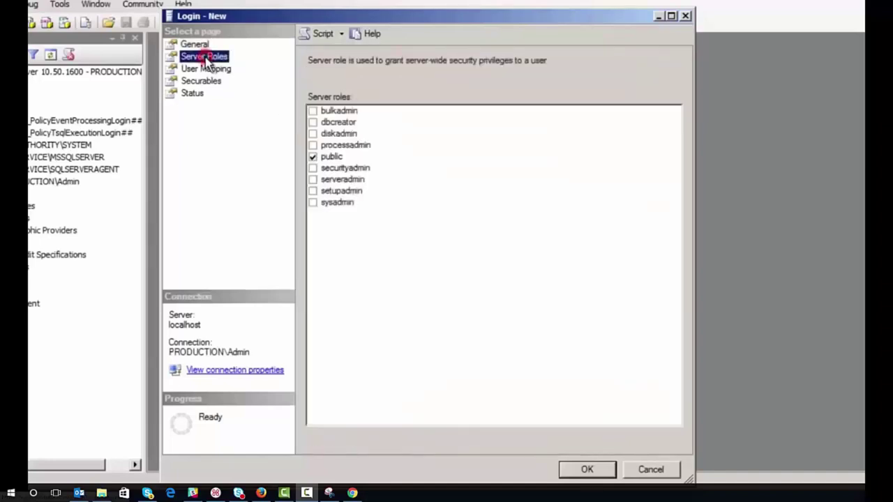
left_click(313, 123)
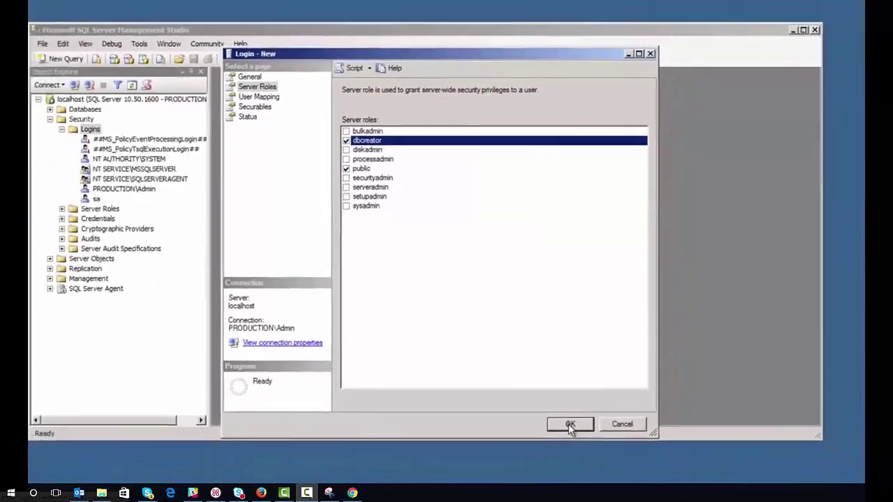
left_click(583, 461)
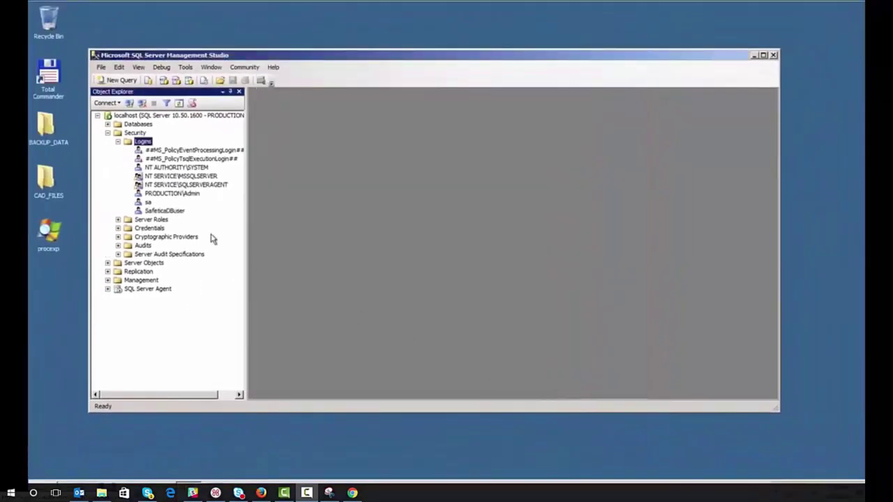
left_click(173, 213)
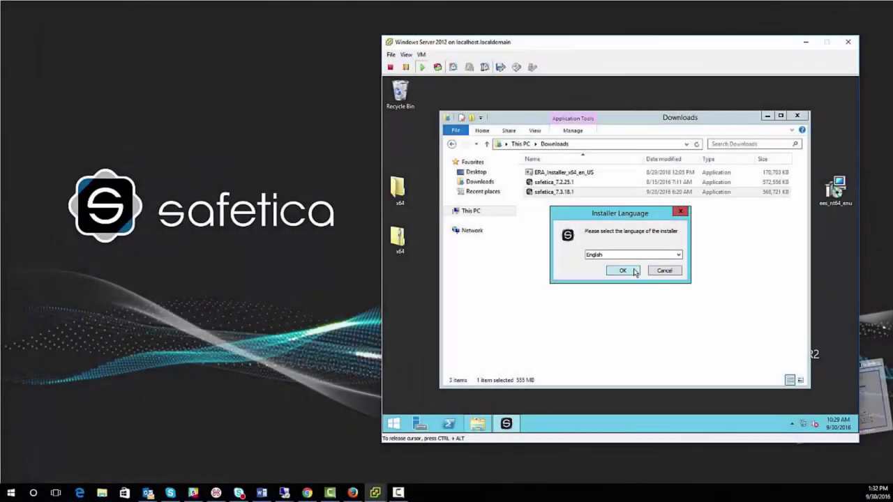
Step: Start Safetica Setup, choose Manual installation > Installation > SMS, and run its installer in English
left_click(622, 271)
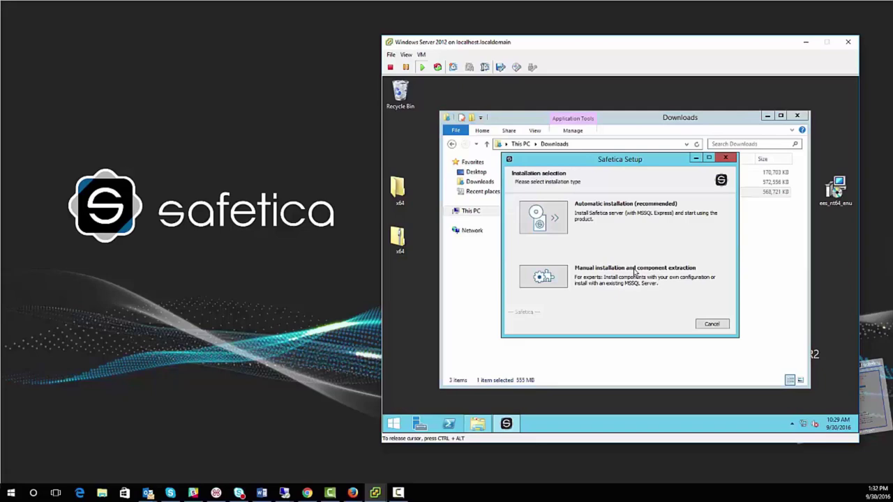
left_click(558, 274)
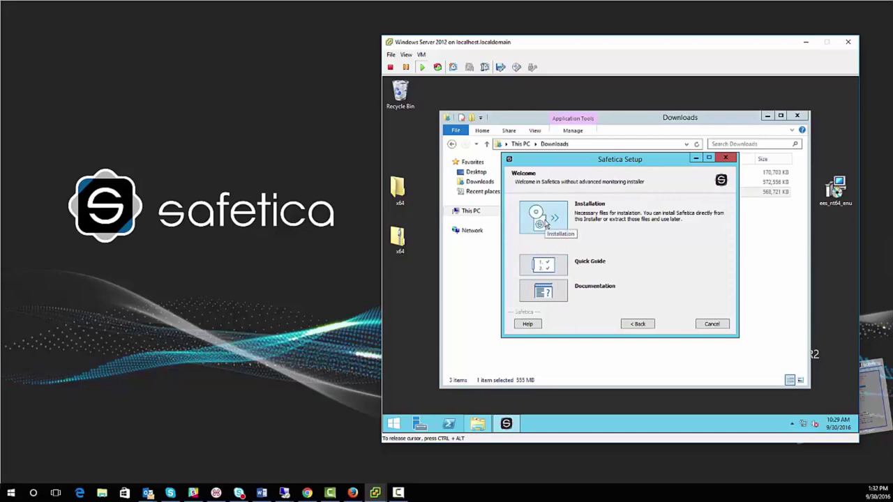
left_click(546, 223)
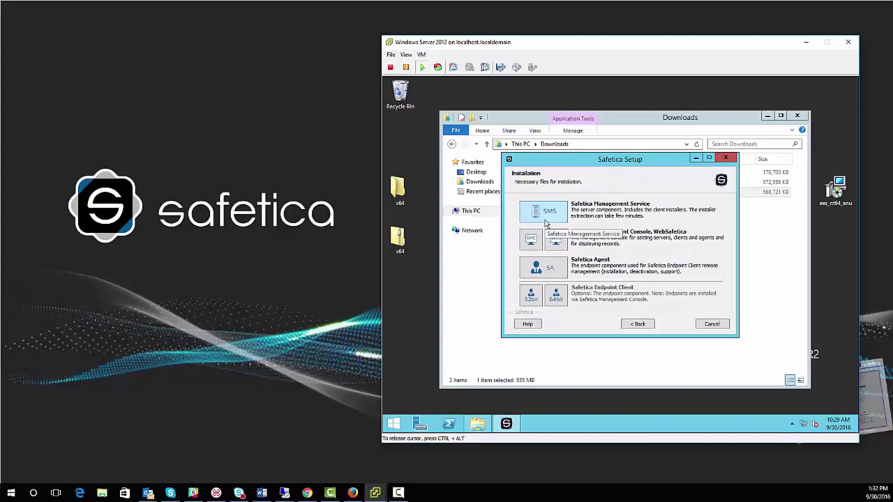
left_click(546, 224)
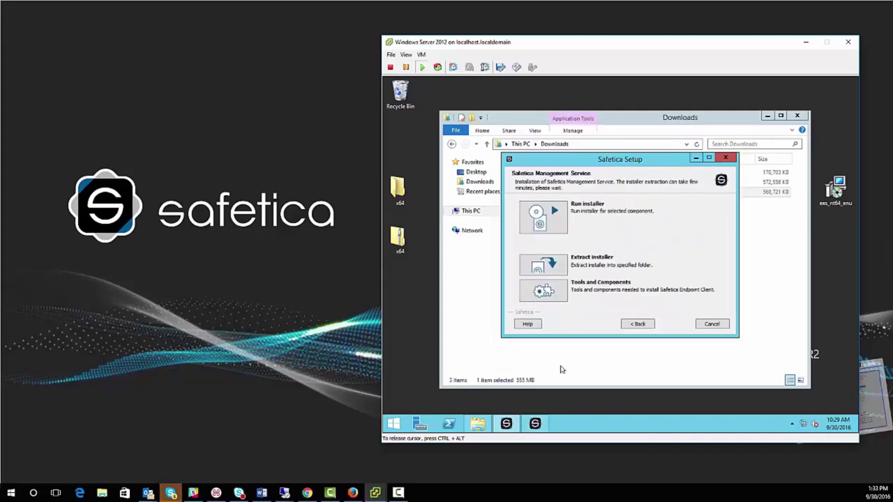
left_click(539, 426)
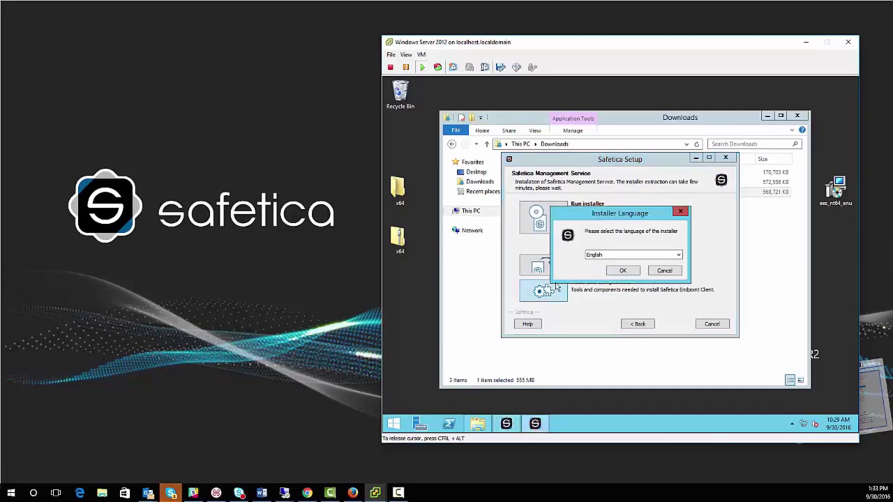
left_click(623, 271)
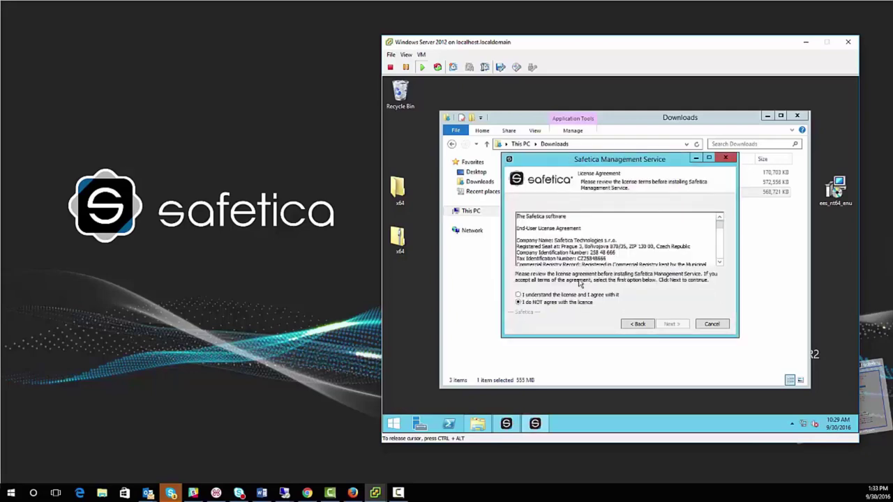
Step: Accept the licence agreement and keep the default install and Start Menu folders
left_click(519, 295)
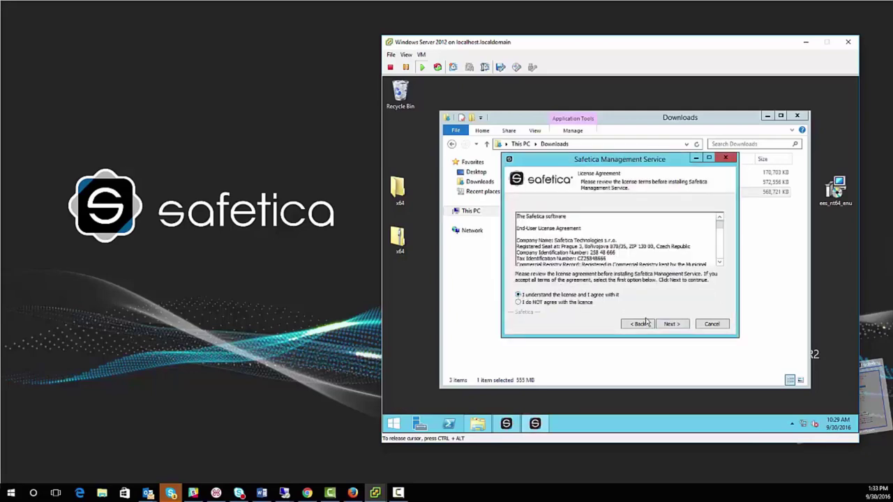
left_click(666, 325)
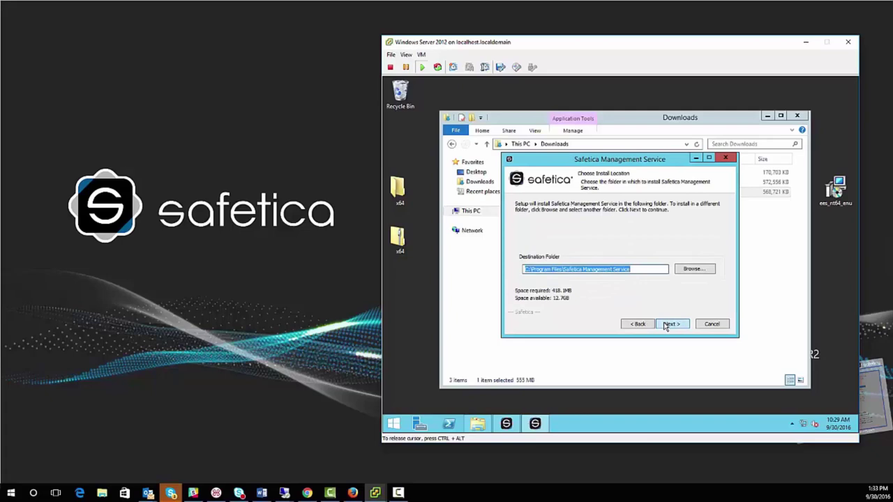
left_click(667, 325)
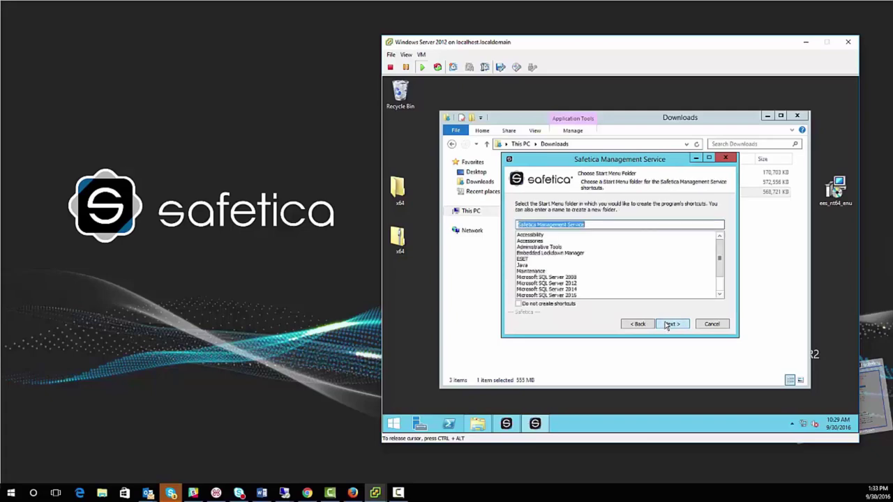
left_click(666, 325)
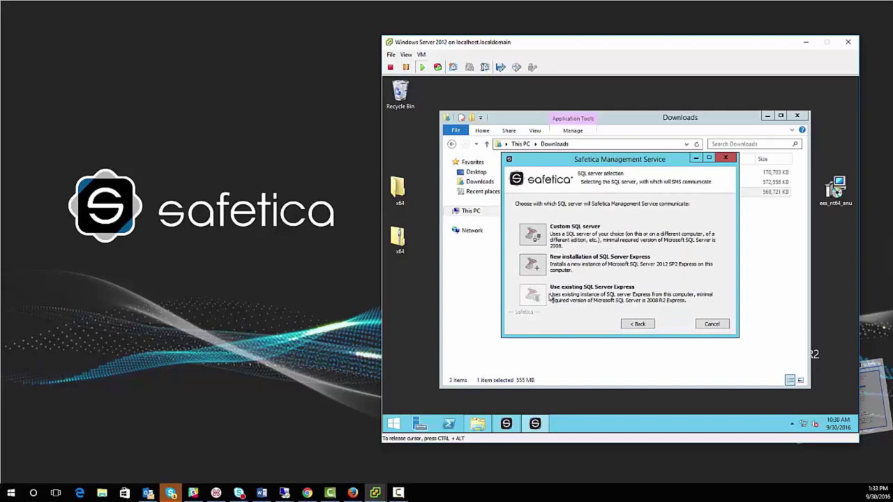
Step: Choose Custom SQL server and enter user name SafeticaDB and the login's password
left_click(533, 236)
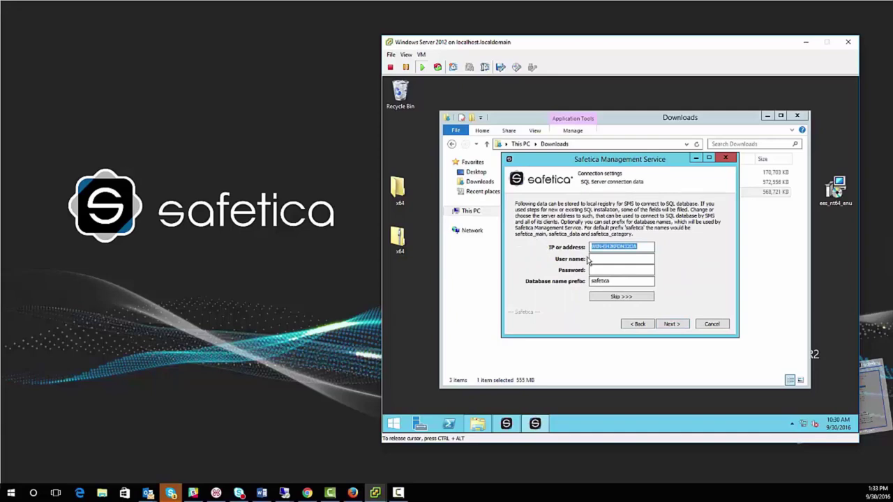
left_click(598, 259)
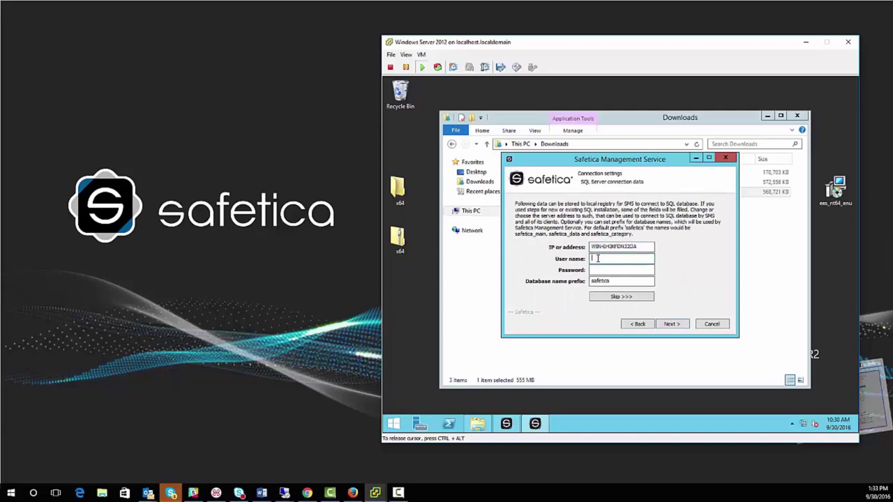
type("SafeticaDB")
left_click(603, 270)
type("********")
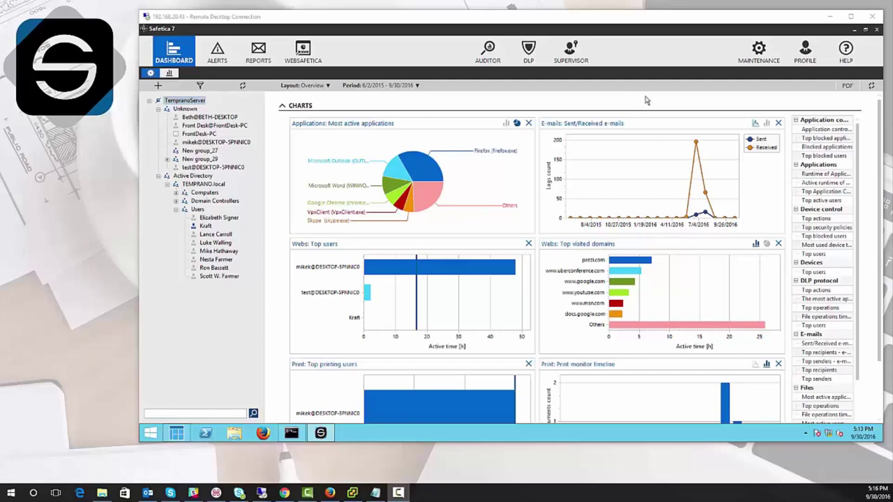
Step: Open TempranoServer's connection settings from PROFILE, expand ADVANCED, and select the empty Port field
left_click(808, 56)
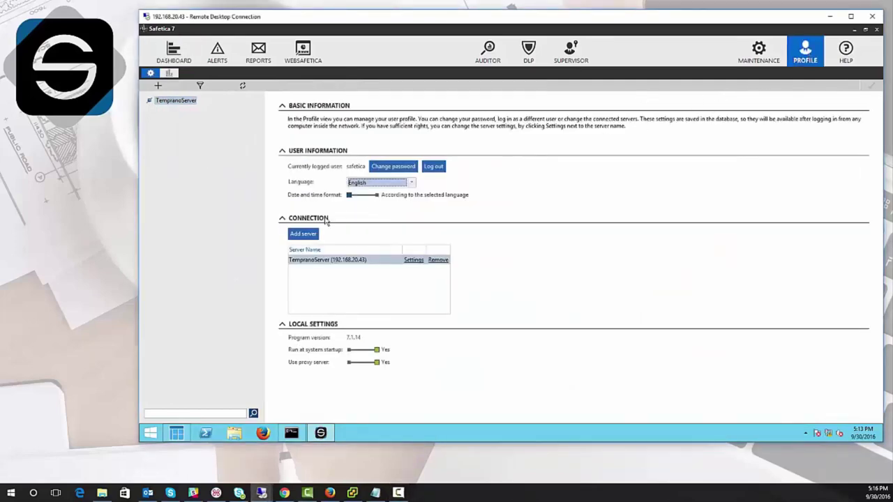
left_click(295, 237)
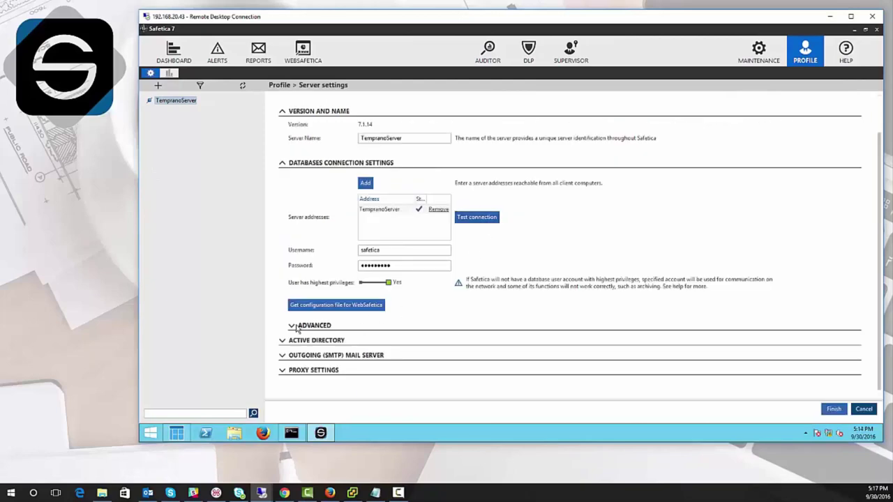
left_click(295, 327)
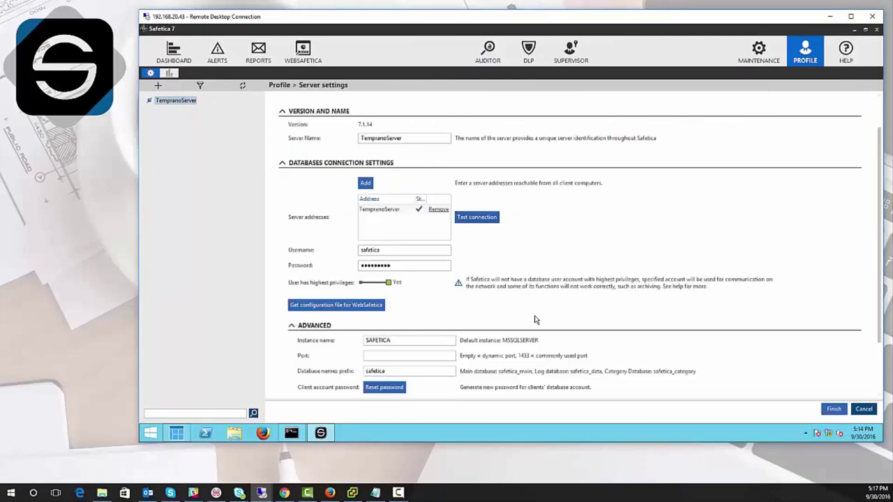
scroll(540, 319, "down", 2)
scroll(540, 320, "down", 2)
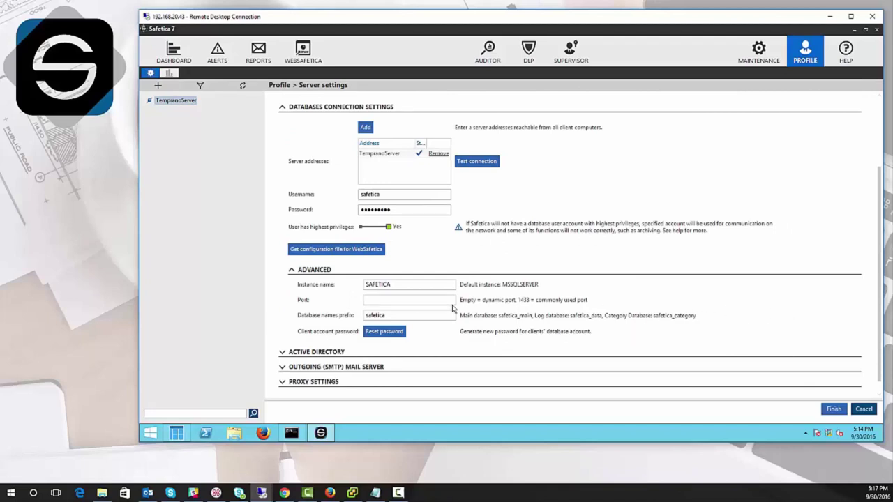
left_click(423, 298)
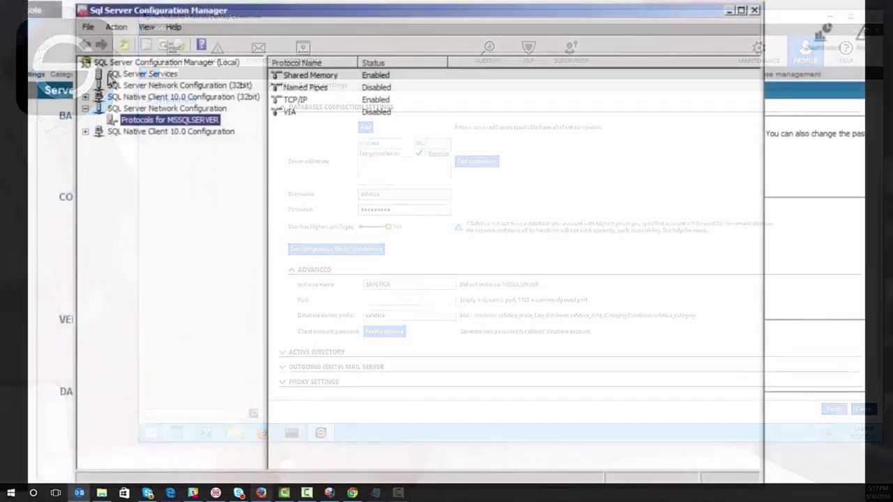
Step: Open MSSQLSERVER's TCP/IP Properties and verify on IP Addresses that IPAll's TCP Port is 1433
left_click(122, 109)
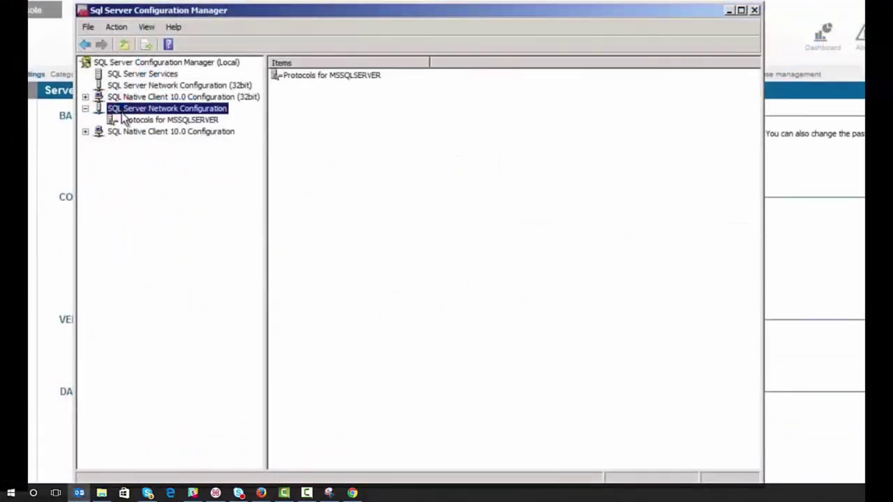
left_click(128, 121)
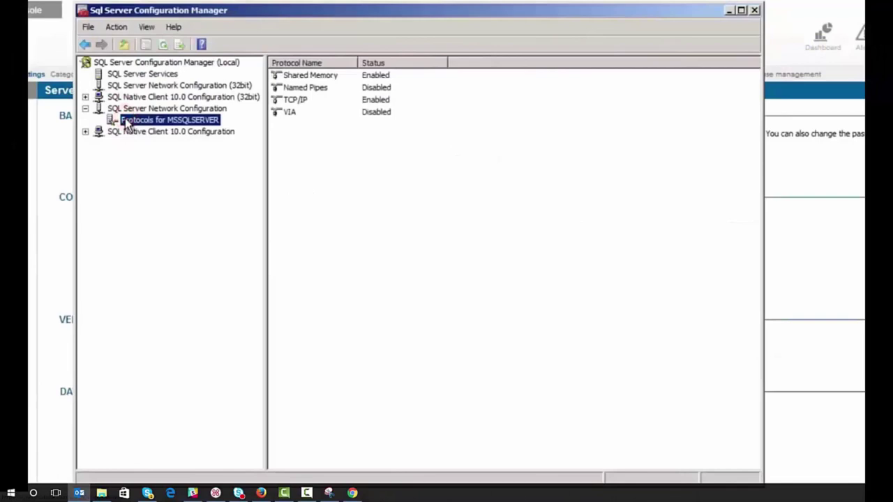
left_click(289, 102)
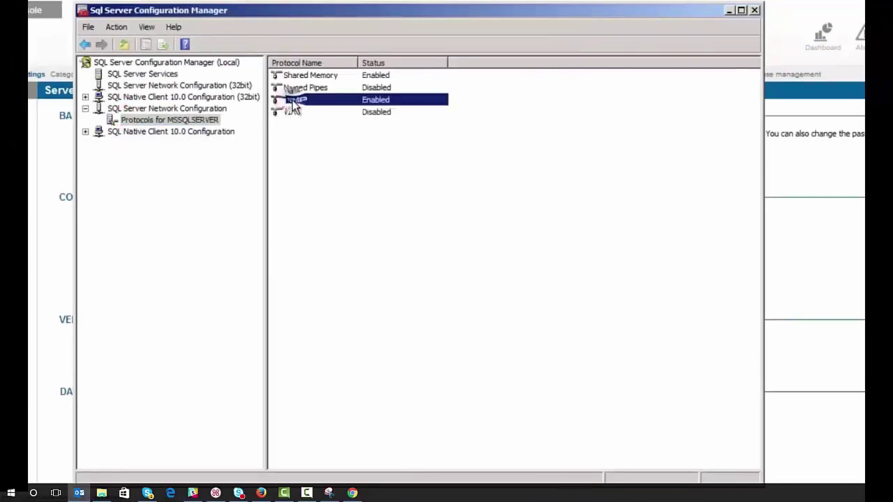
right_click(292, 101)
left_click(310, 139)
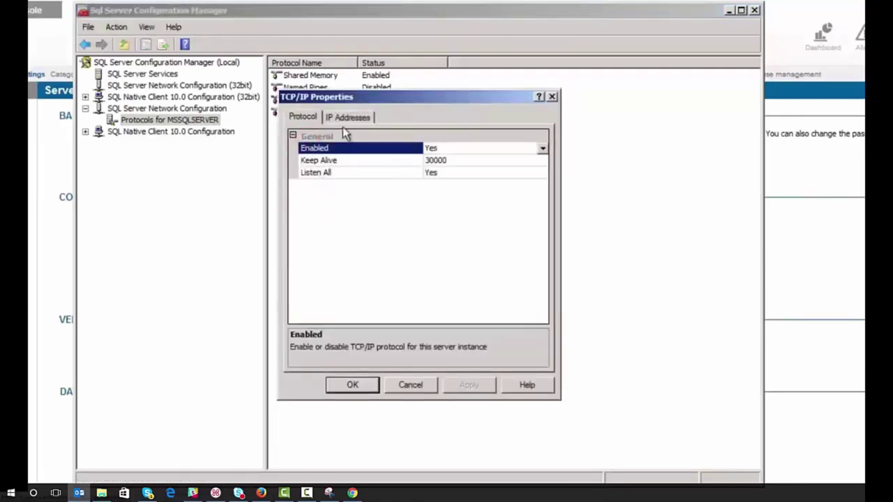
left_click(346, 116)
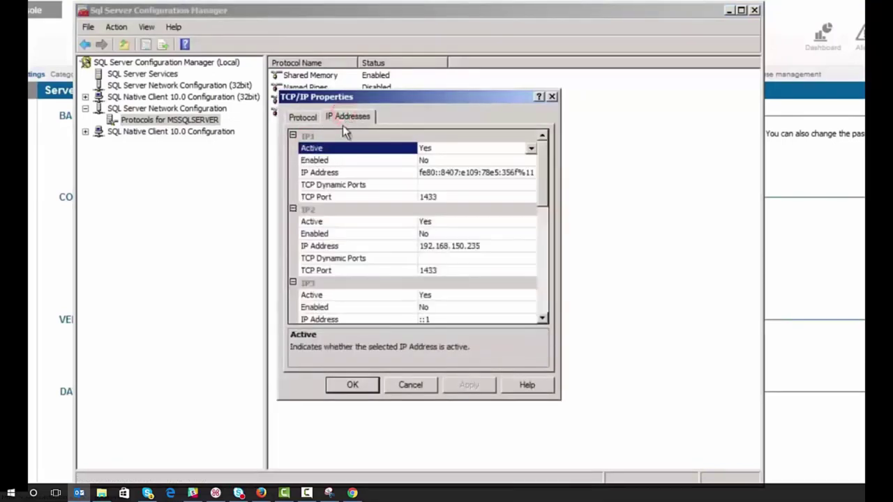
left_click_drag(539, 151, 542, 267)
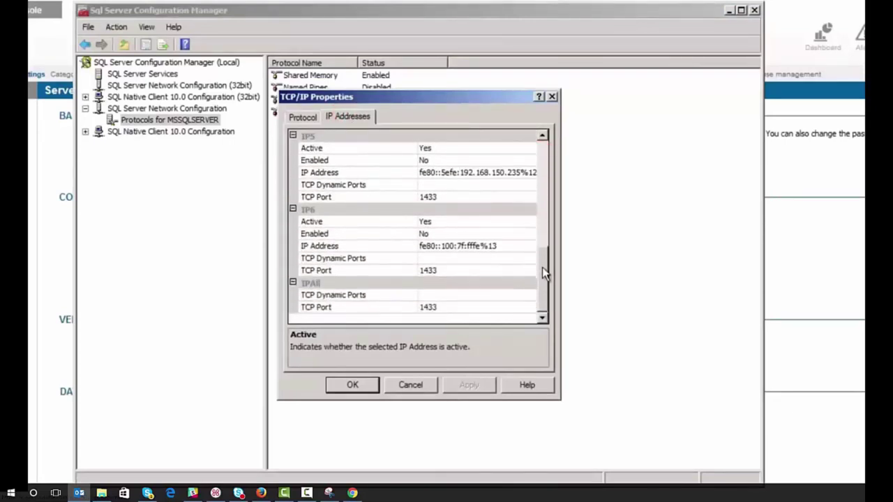
left_click(351, 307)
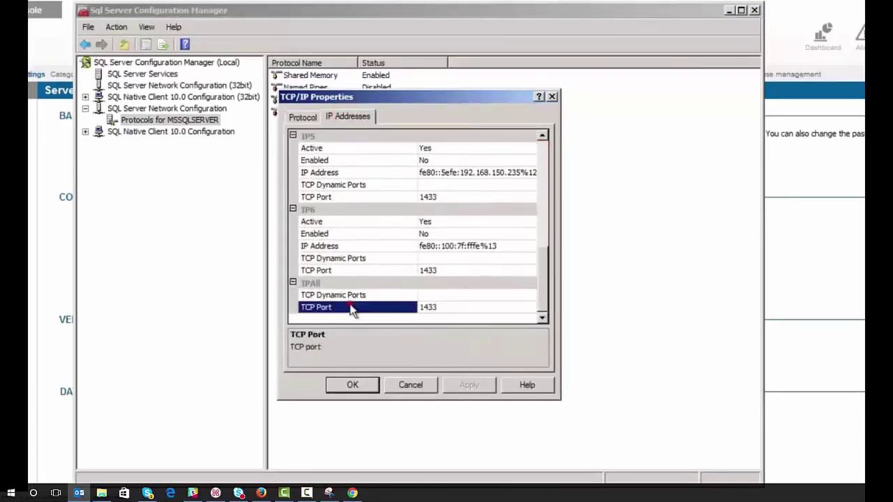
left_click(441, 306)
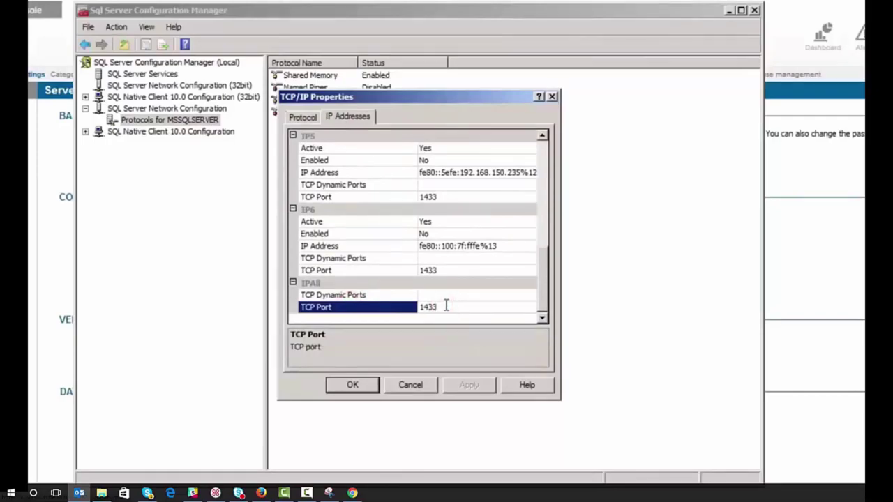